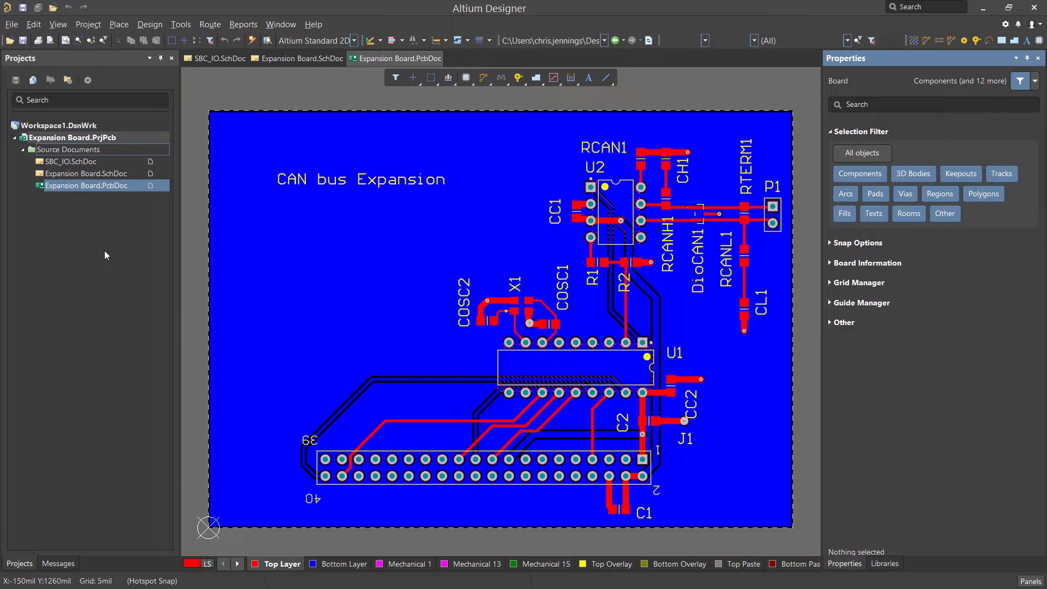
Step: Set up Gerber Files fabrication output for the expansion board with the 2:3 number format
left_click(11, 25)
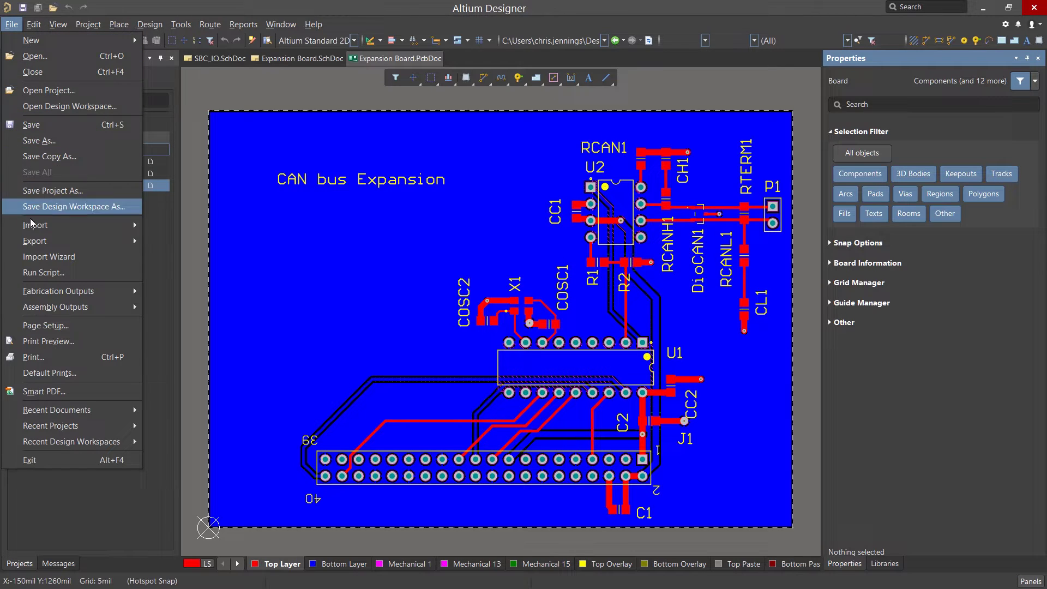
mouse_move(50, 295)
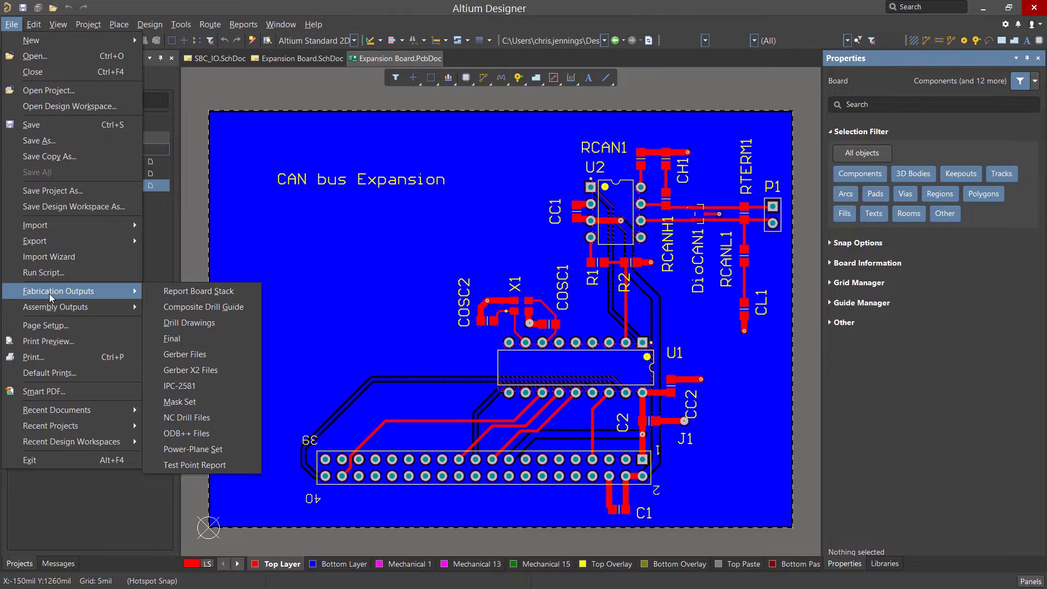
left_click(214, 355)
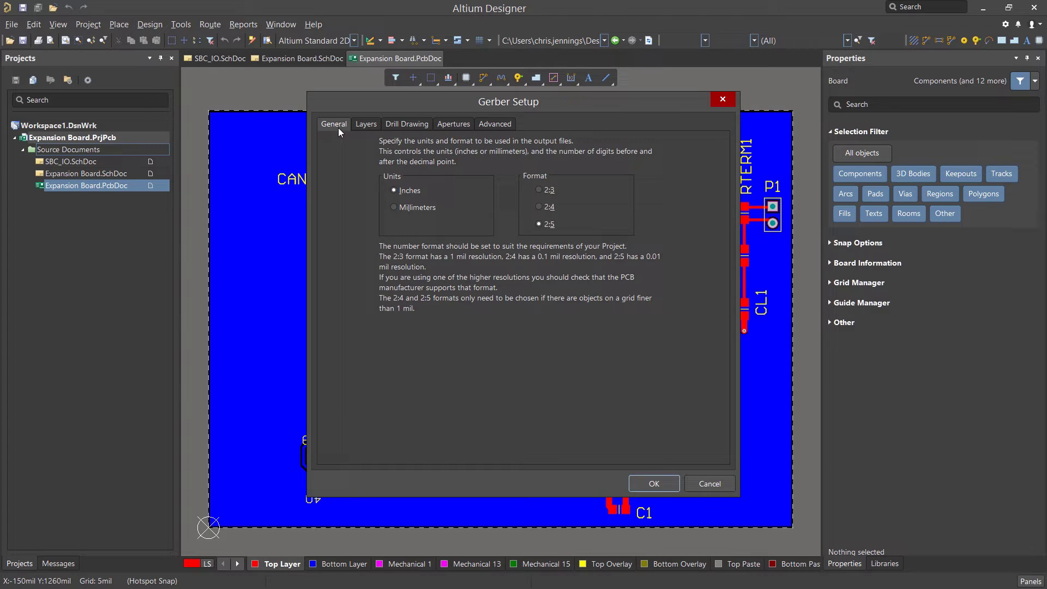
left_click(538, 190)
Step: Enable plotting of all used layers in the Gerber setup
left_click(365, 125)
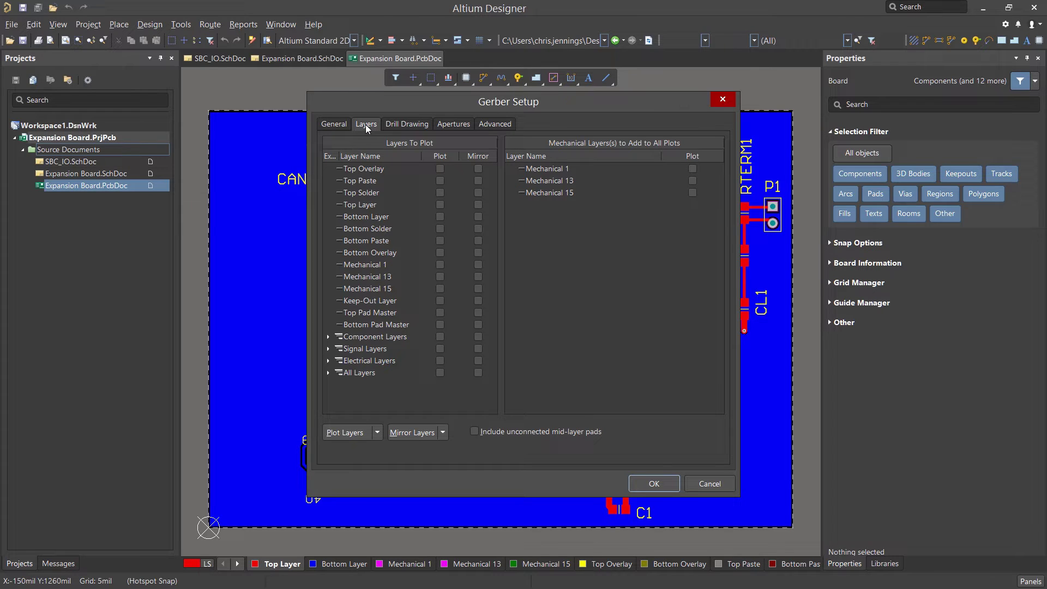
left_click(369, 431)
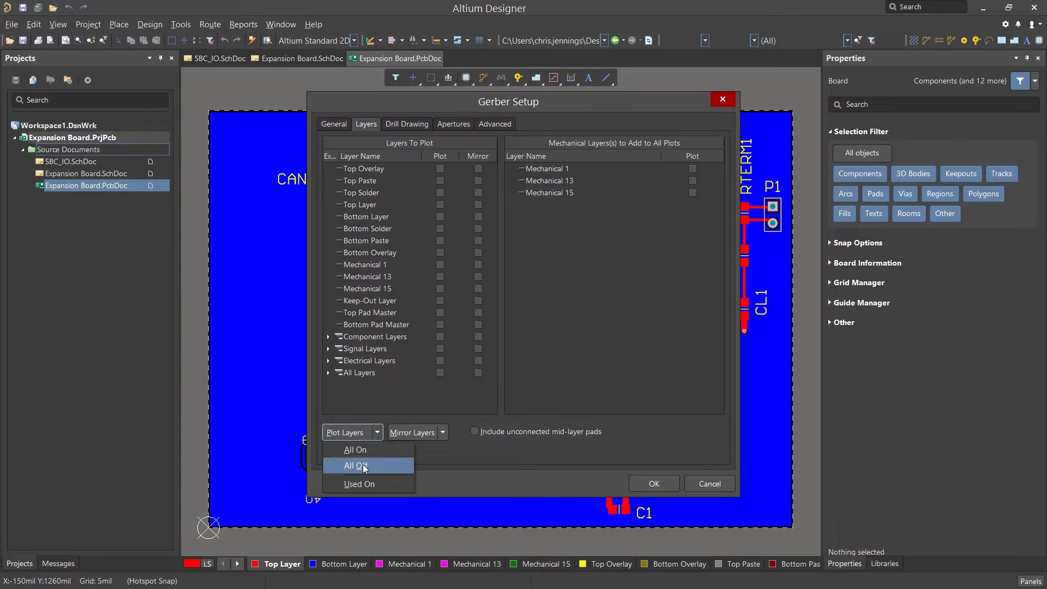
left_click(368, 483)
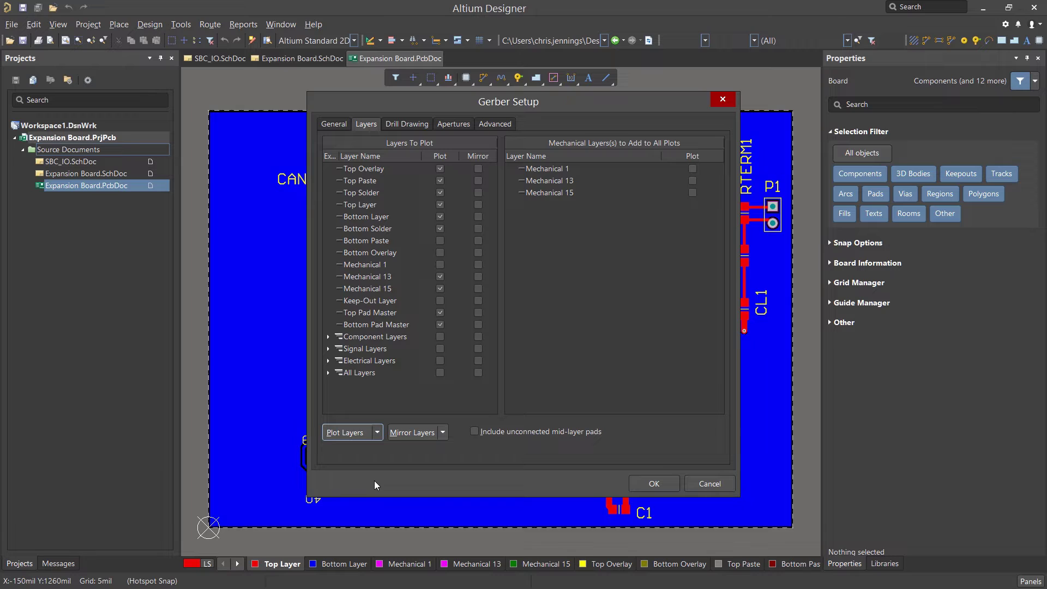
Step: Plot all used drill pairs for both the drill drawing and drill guide plots, and generate the Gerber files
left_click(411, 125)
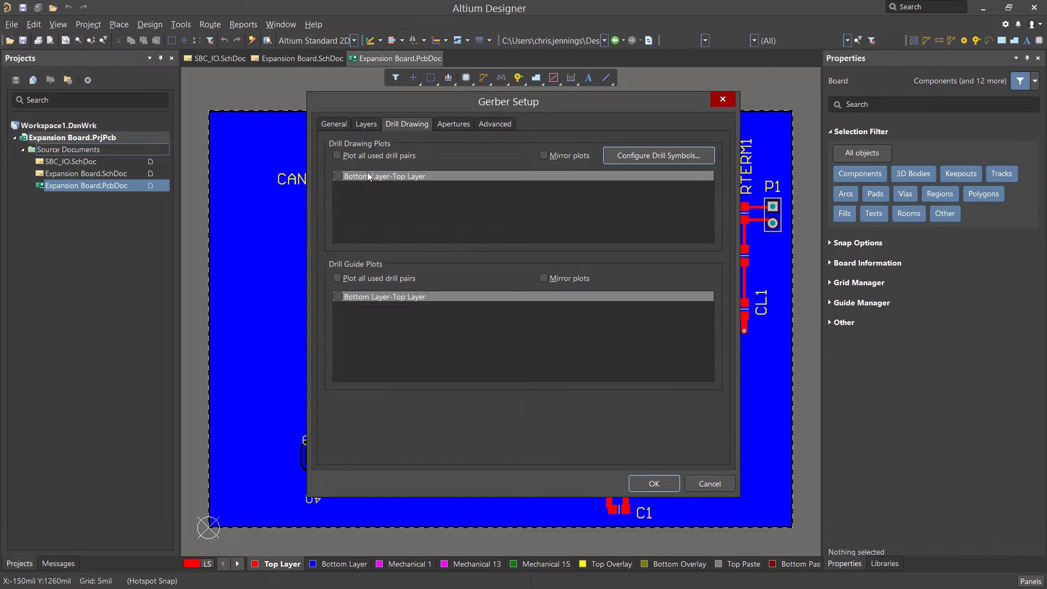
left_click(342, 155)
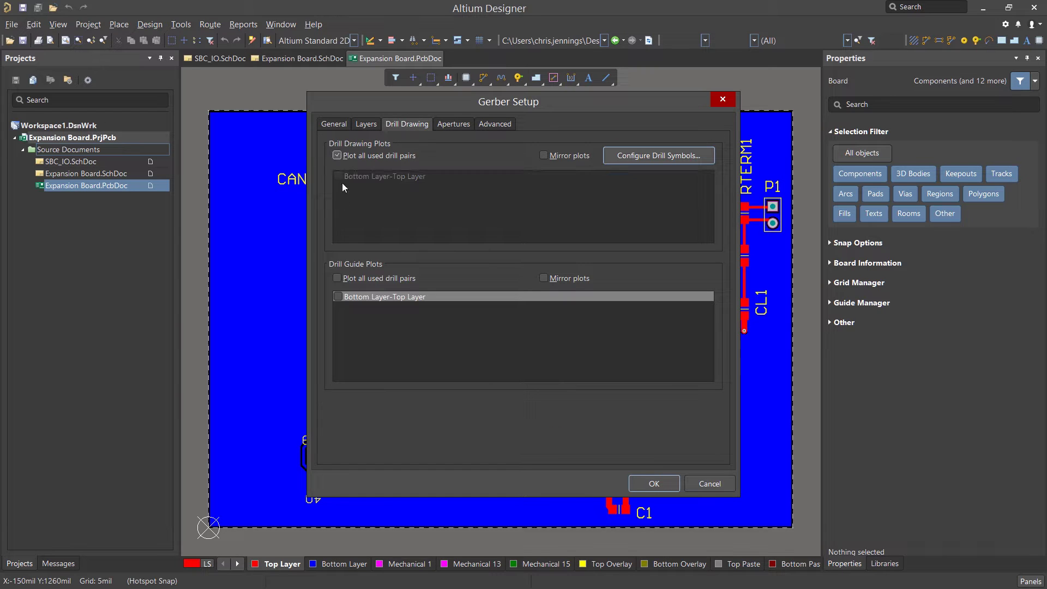
left_click(338, 278)
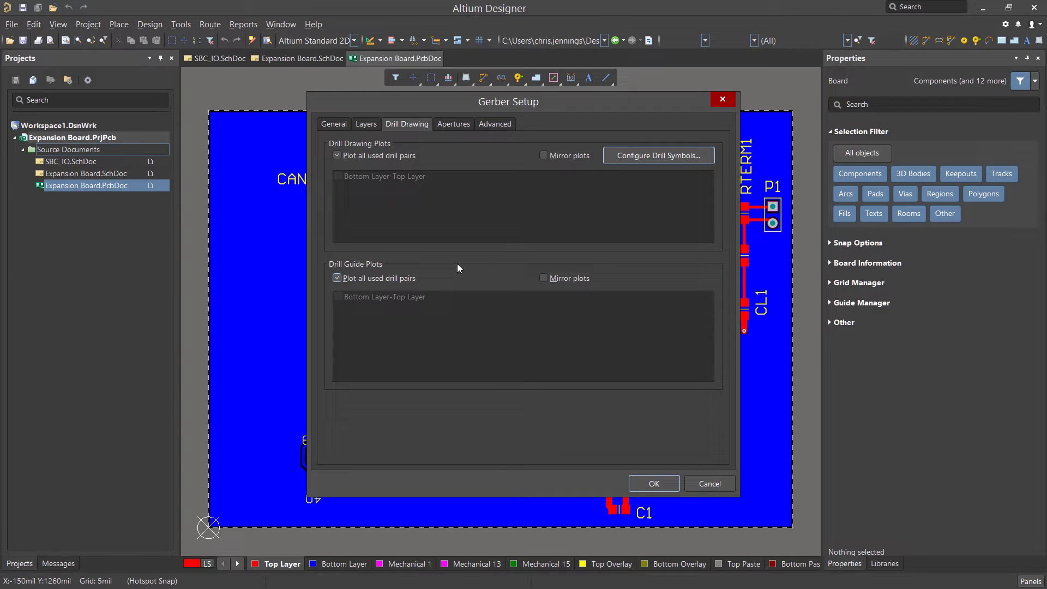
left_click(460, 126)
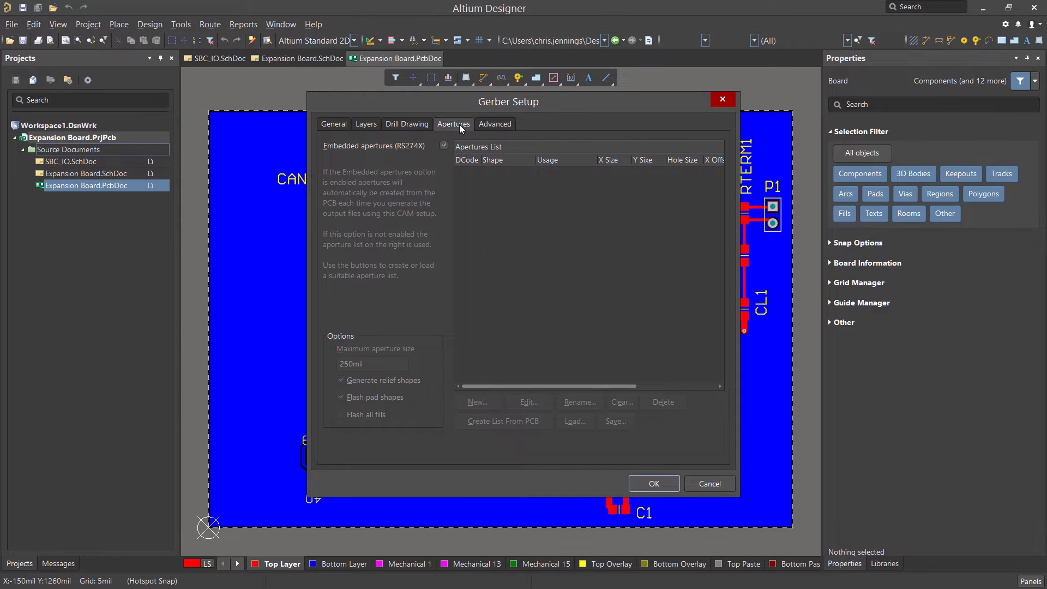
left_click(496, 127)
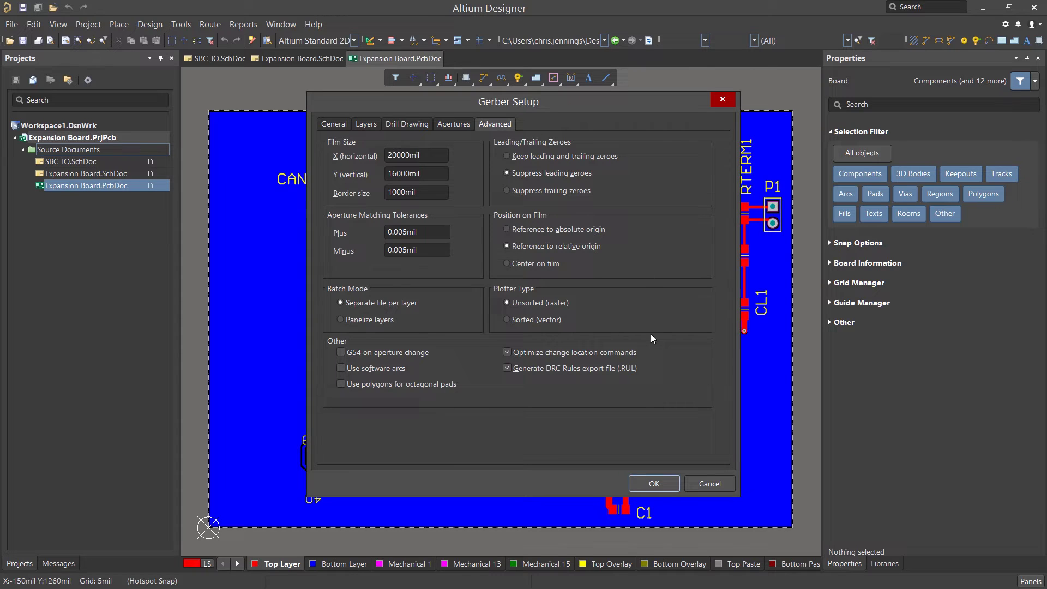
left_click(656, 483)
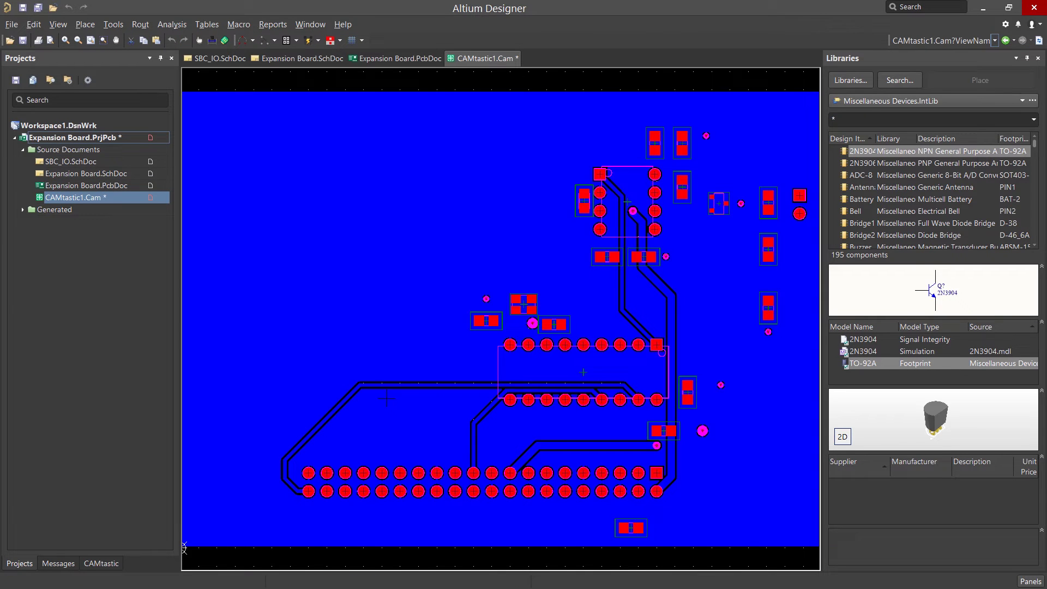
Step: Review the Gerber layers by hiding them all, showing the gto, gtp, gts, gtl and gbl layers one by one, and turning all back on
left_click(101, 564)
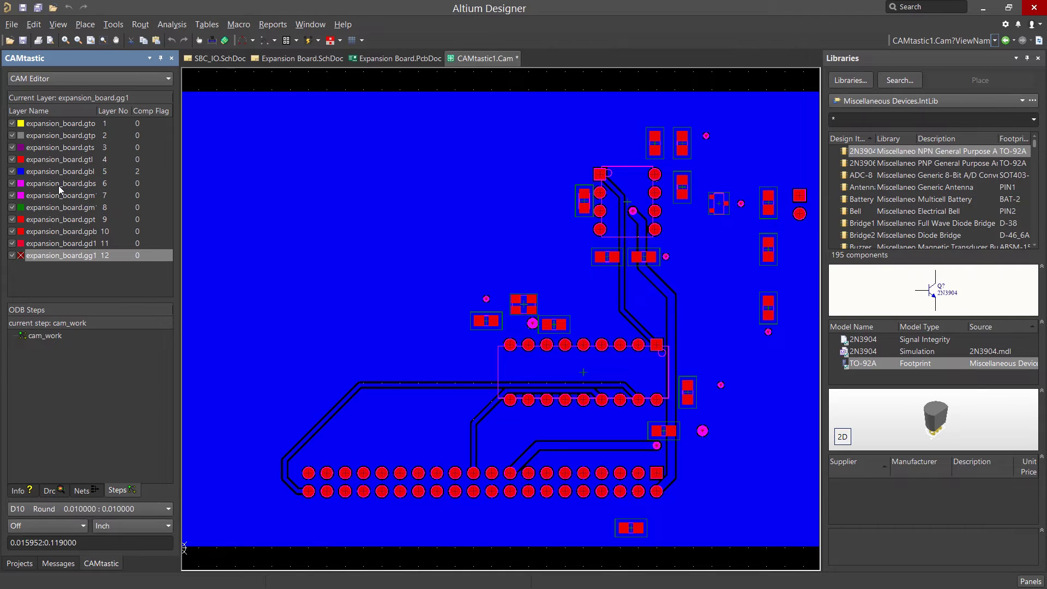
right_click(47, 137)
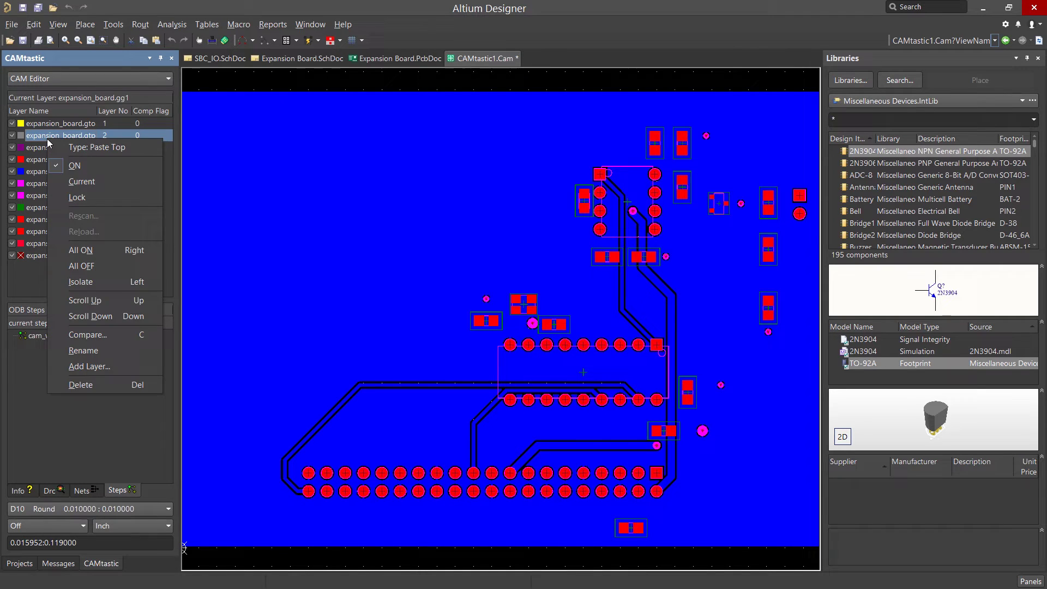
left_click(97, 264)
left_click(12, 124)
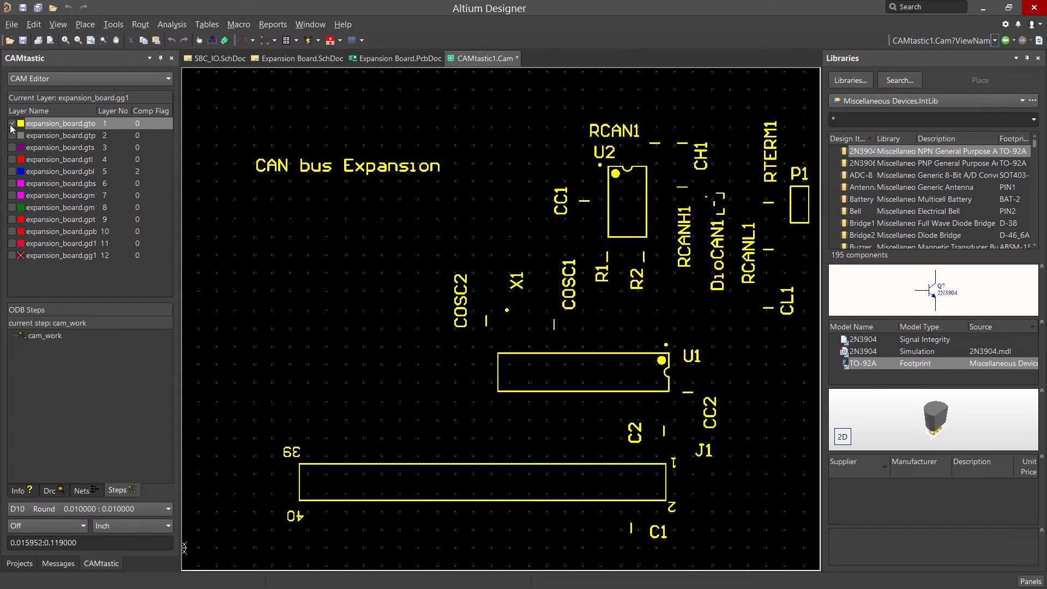
left_click(12, 135)
left_click(12, 147)
left_click(12, 159)
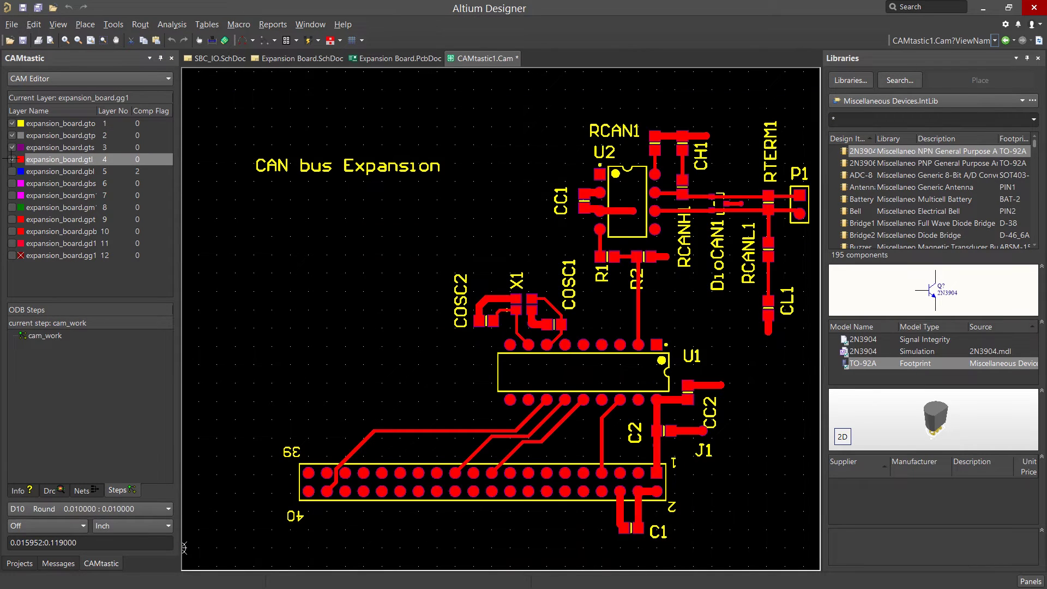
left_click(12, 171)
right_click(46, 195)
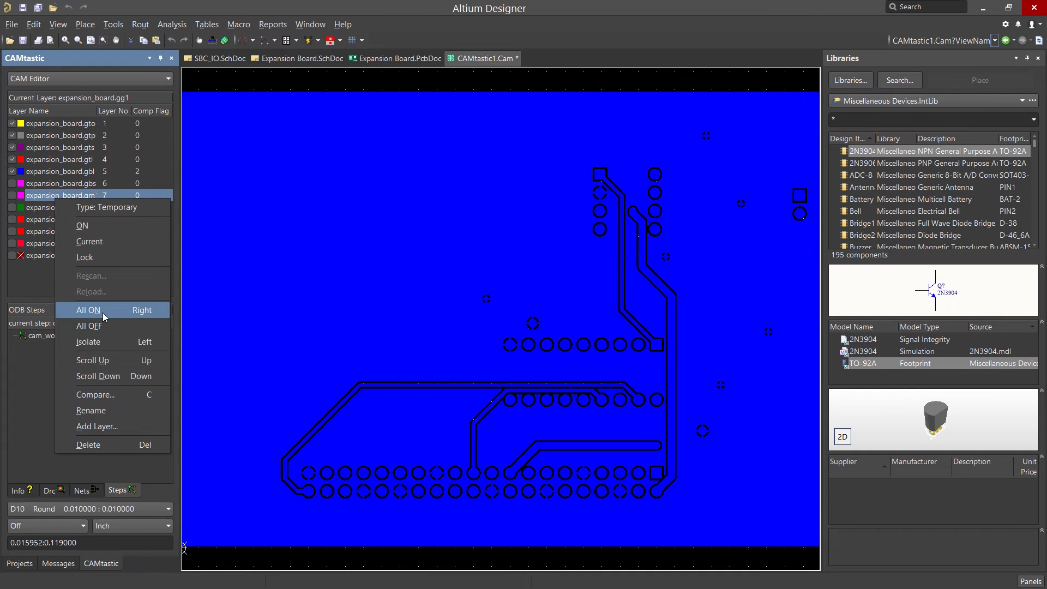
left_click(102, 312)
Step: Close the CAMtastic1.Cam Gerber preview without saving its changes
left_click(19, 563)
right_click(71, 198)
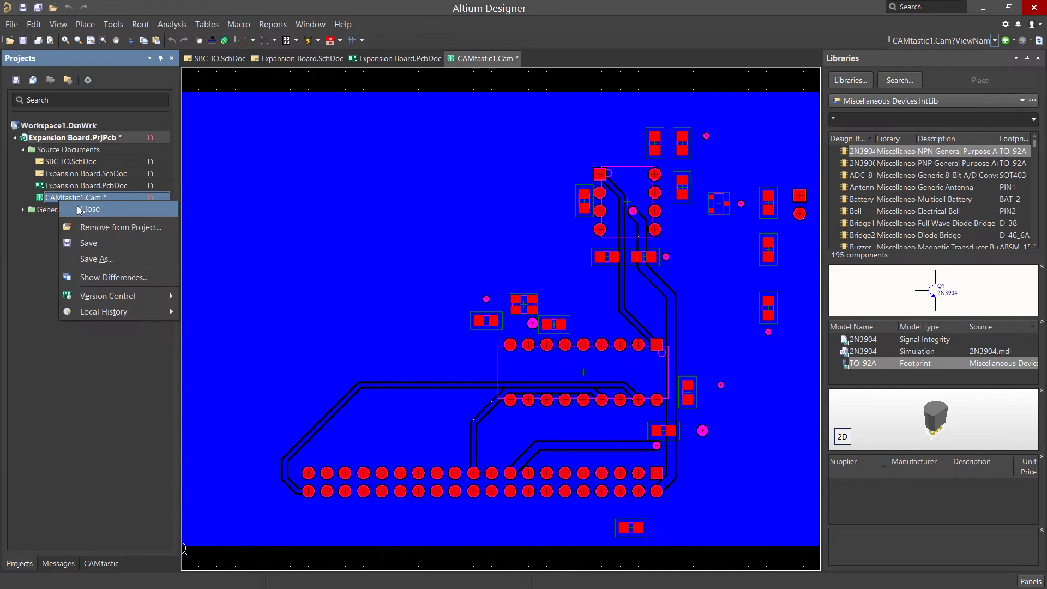
left_click(104, 213)
left_click(550, 325)
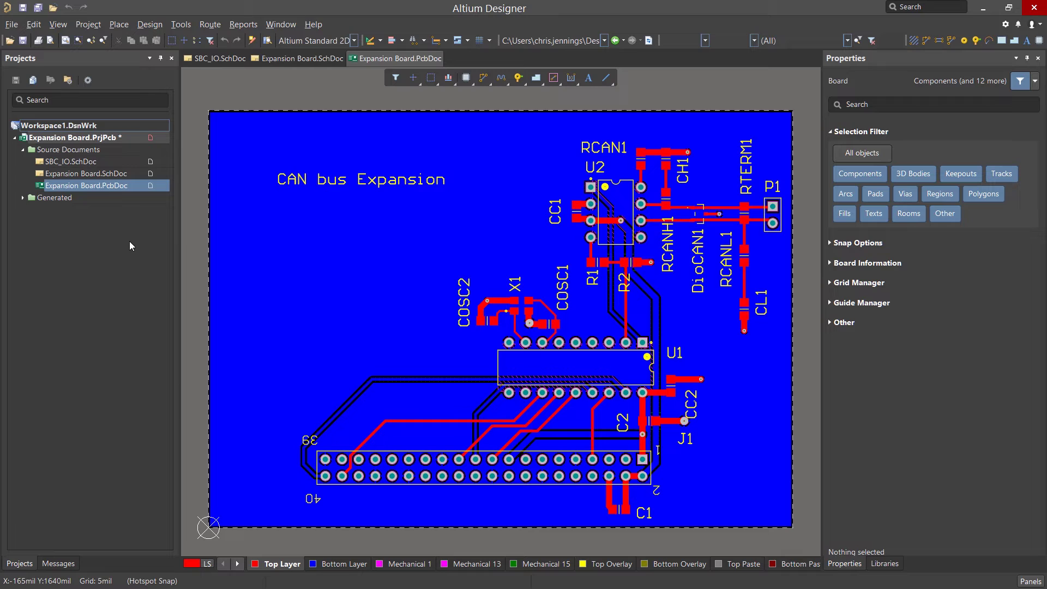
Step: Generate the NC Drill files in 2:3 format and import the drill data with the offered settings
left_click(11, 24)
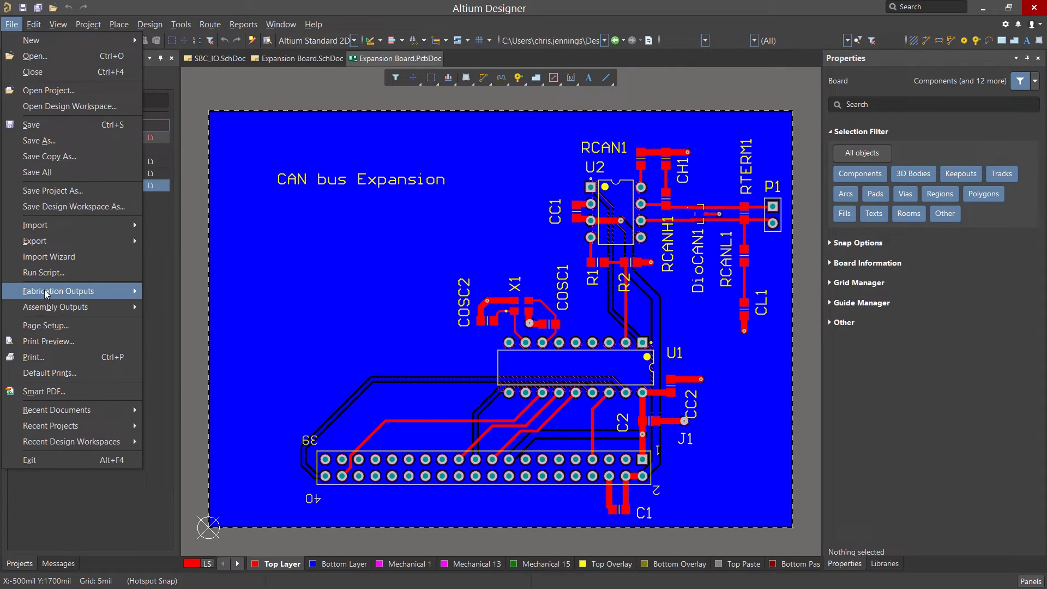
mouse_move(81, 291)
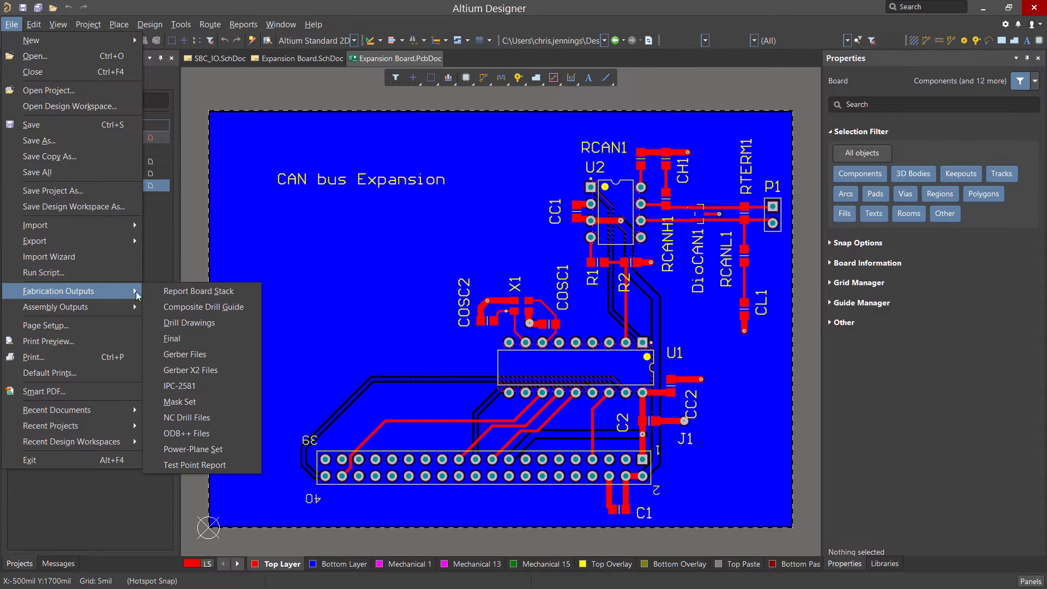
left_click(199, 422)
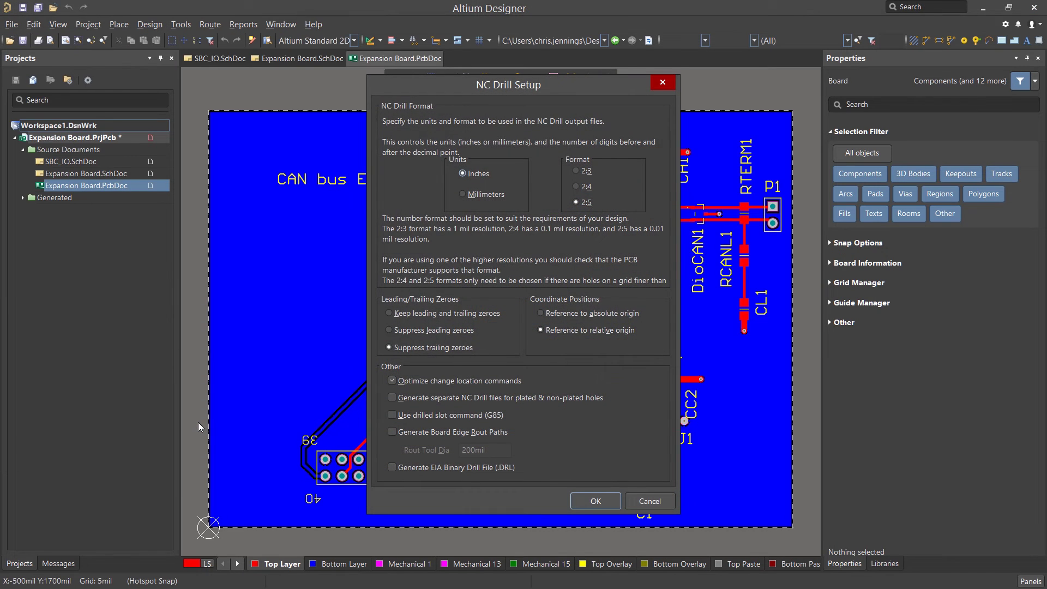
left_click(583, 171)
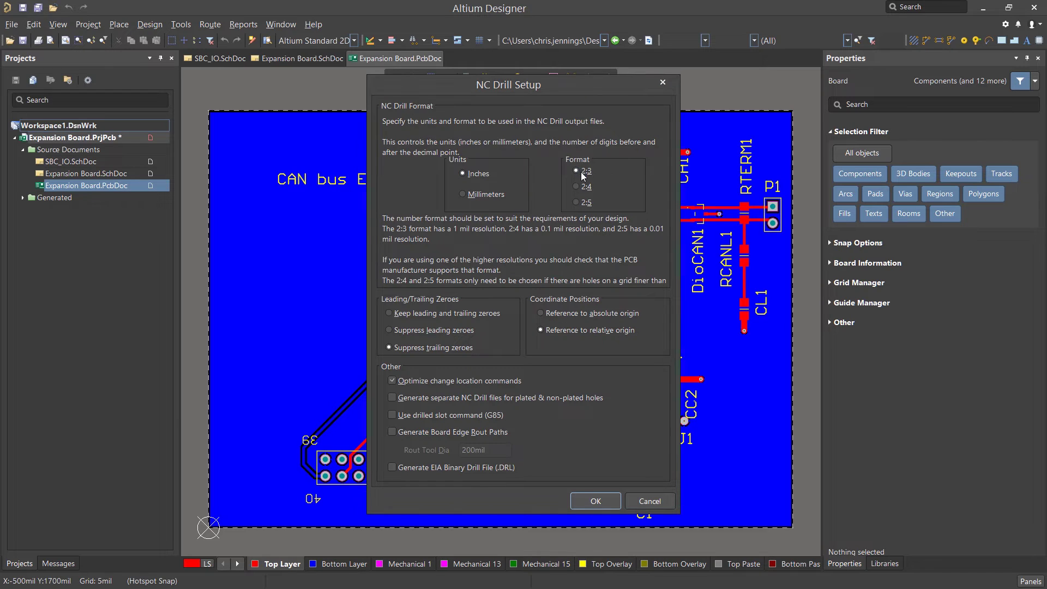
left_click(597, 501)
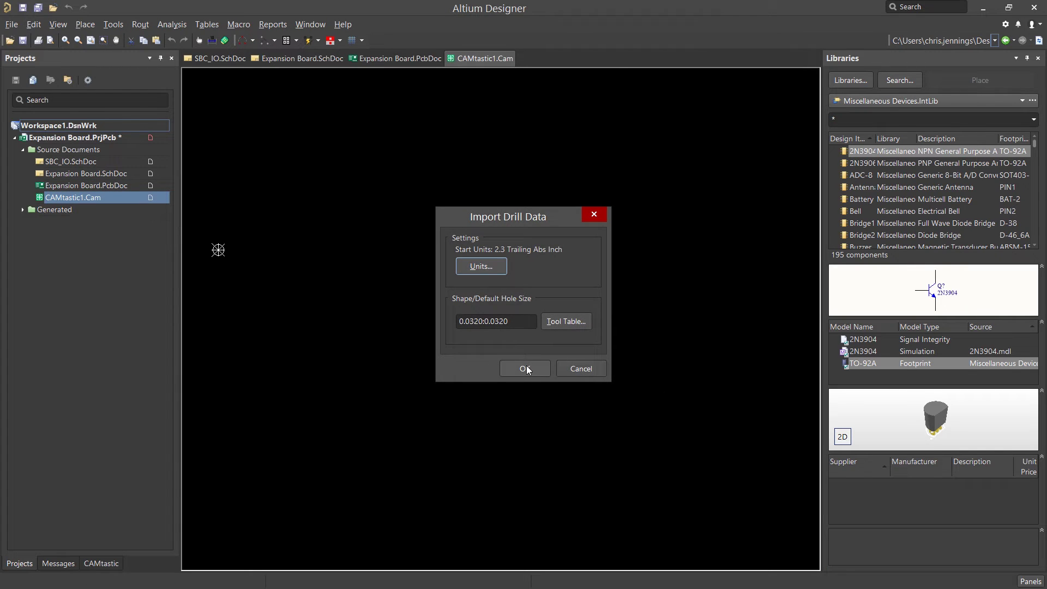
left_click(525, 367)
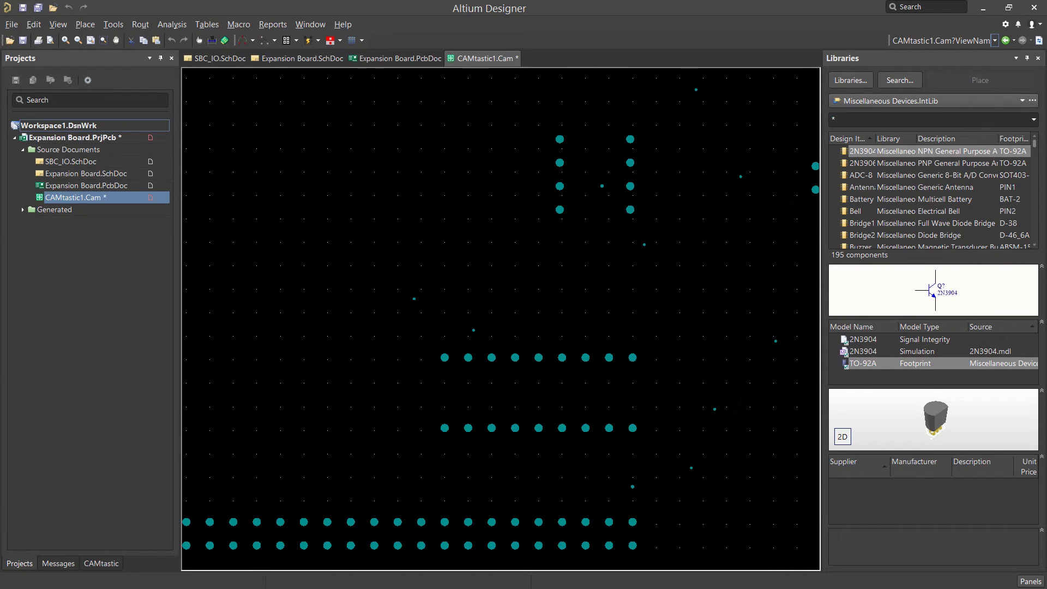
Step: Close the imported drill data document without saving it
right_click(57, 200)
left_click(95, 207)
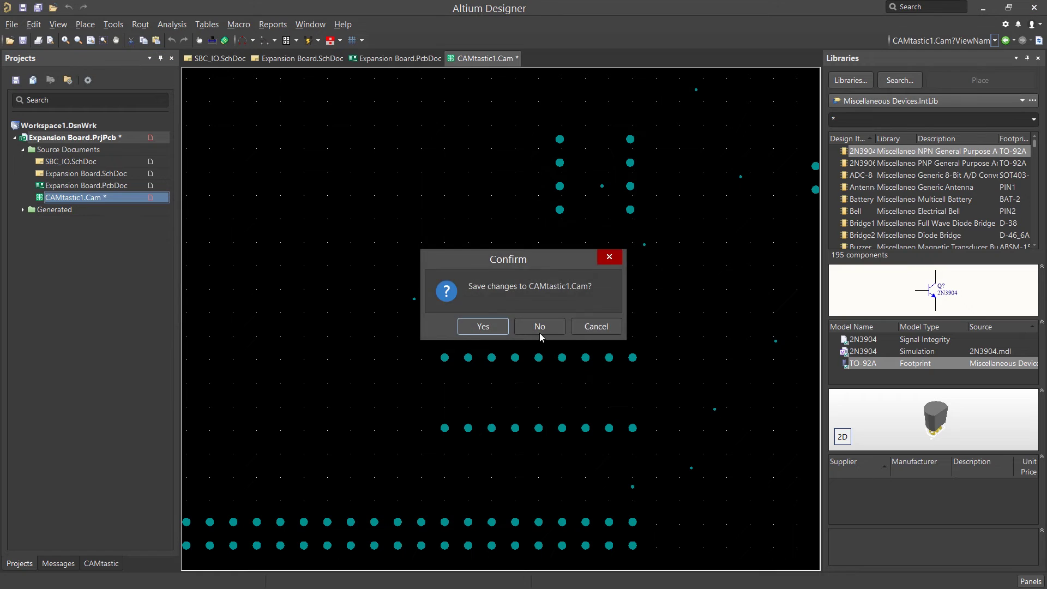
left_click(543, 330)
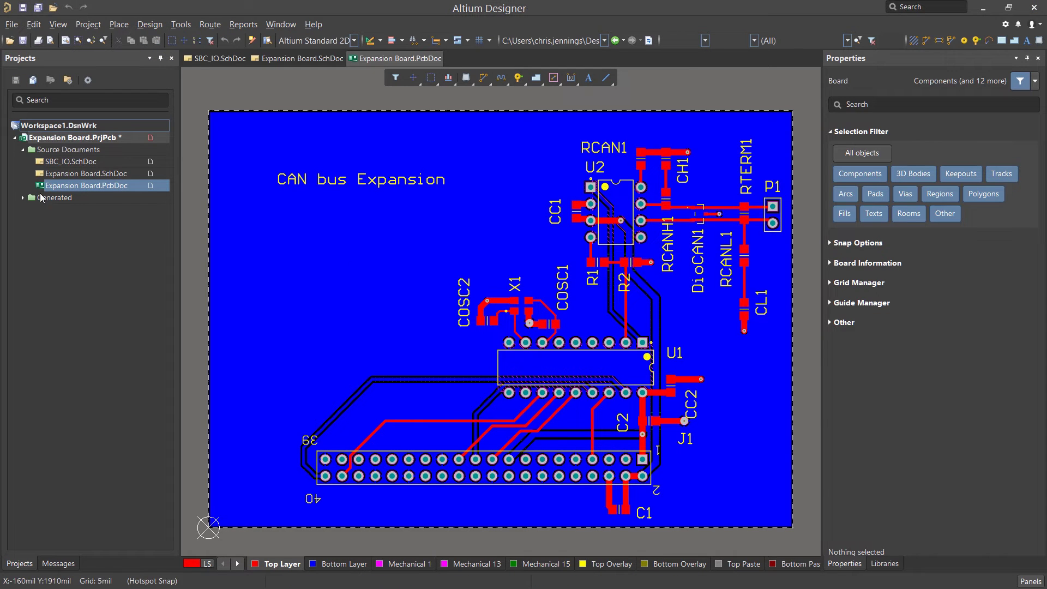
Step: Expand the project's Generated folder to examine the CAMtastic and text output documents
left_click(23, 197)
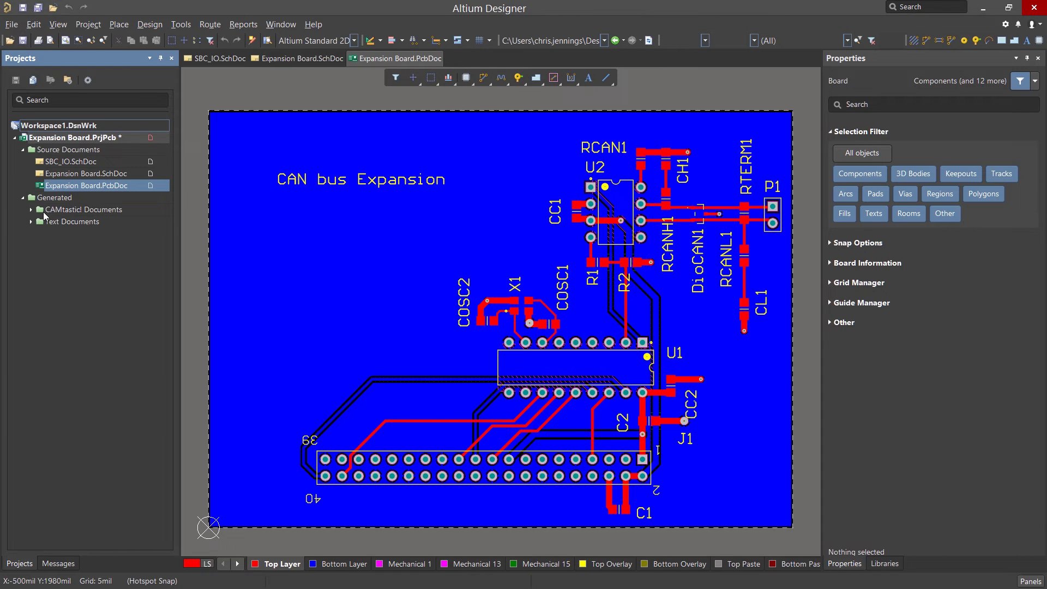
left_click(31, 210)
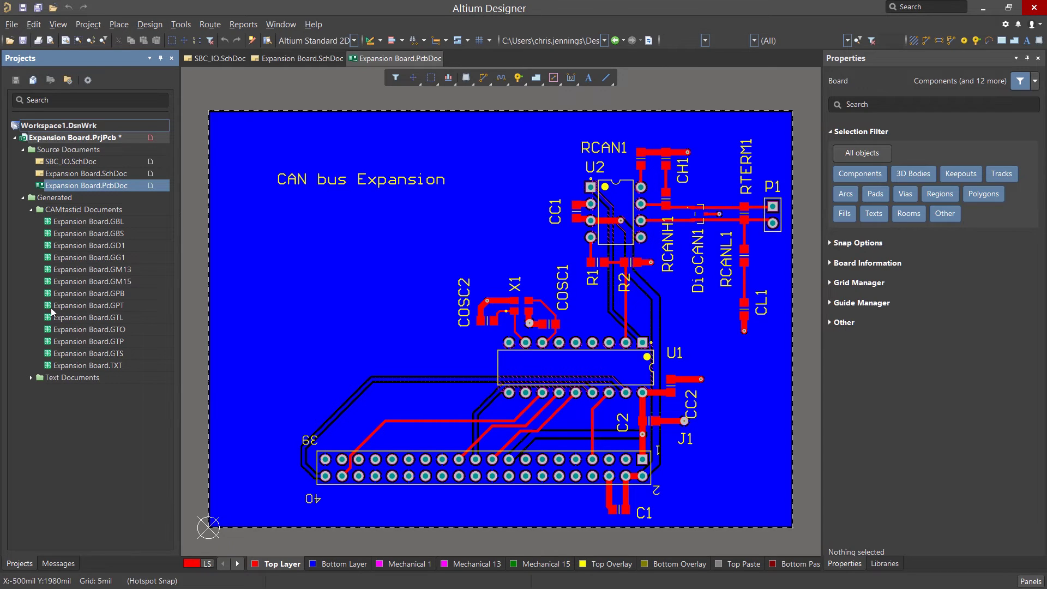
left_click(31, 377)
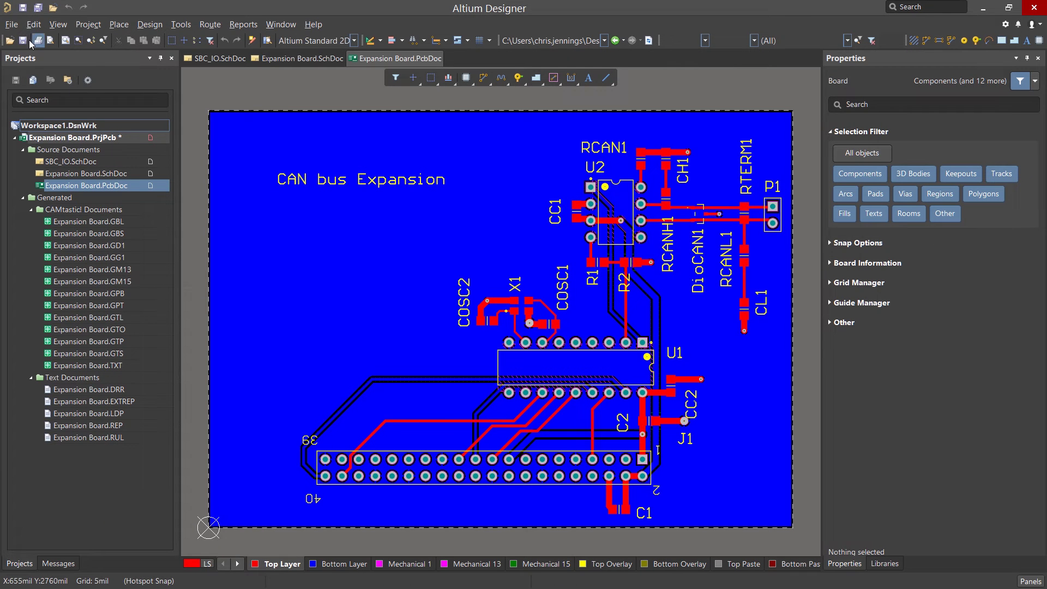
Step: Generate the board's pick and place file in Text format with imperial units
left_click(11, 24)
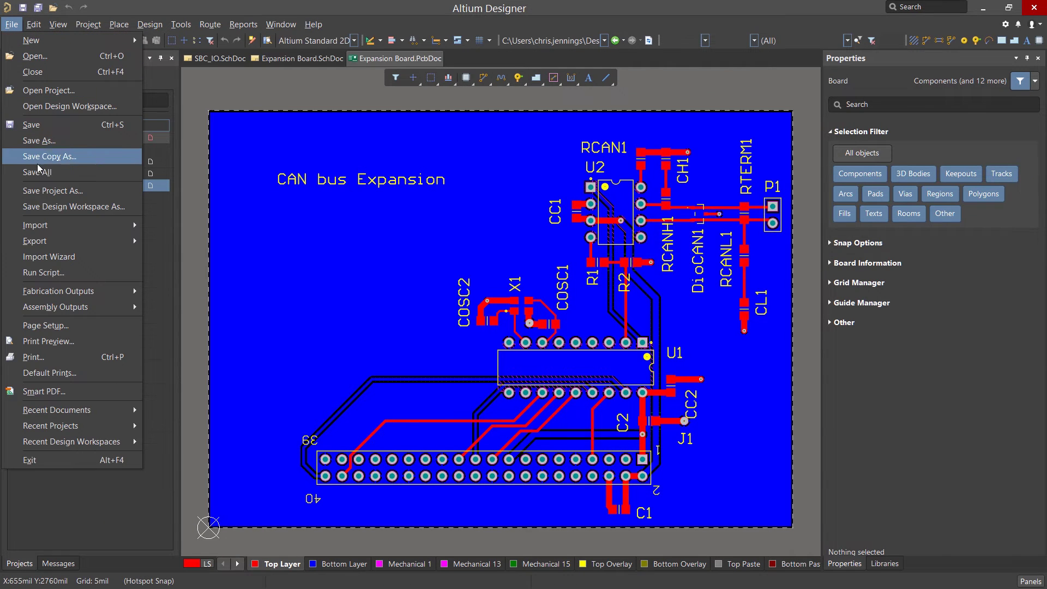
mouse_move(60, 307)
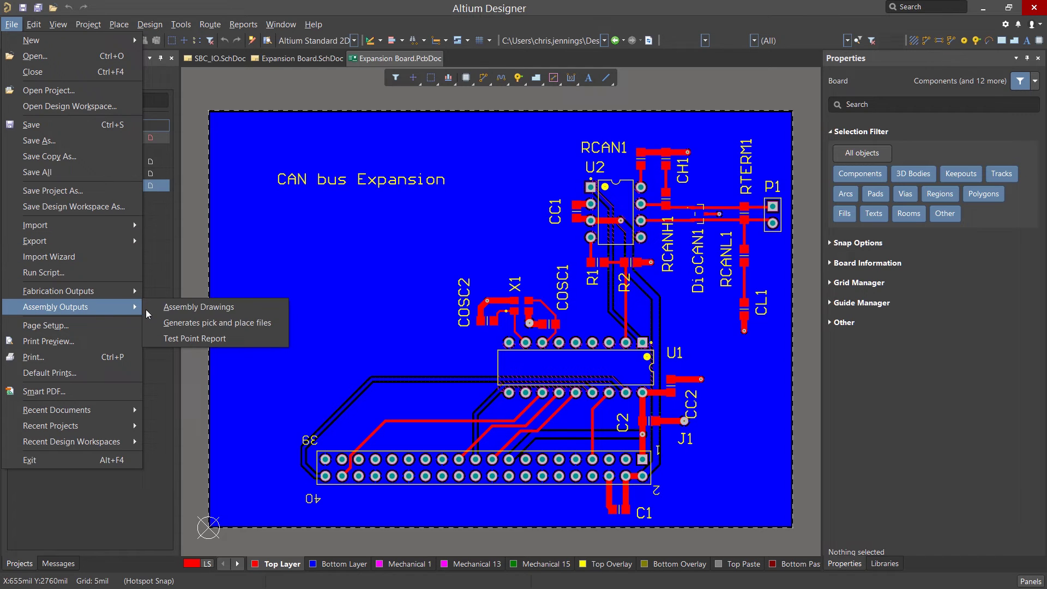
left_click(236, 323)
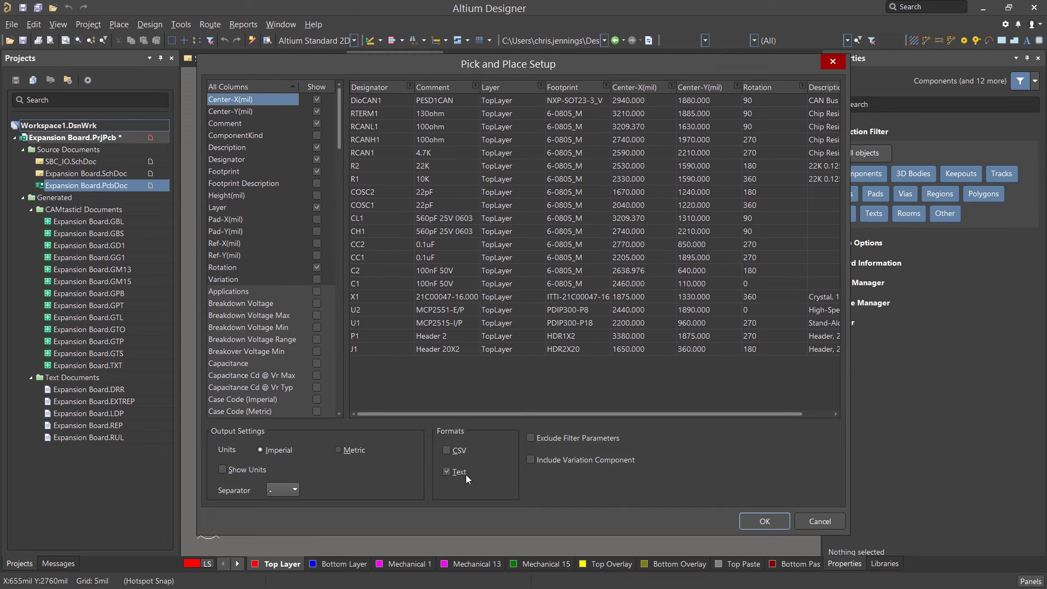
left_click(765, 521)
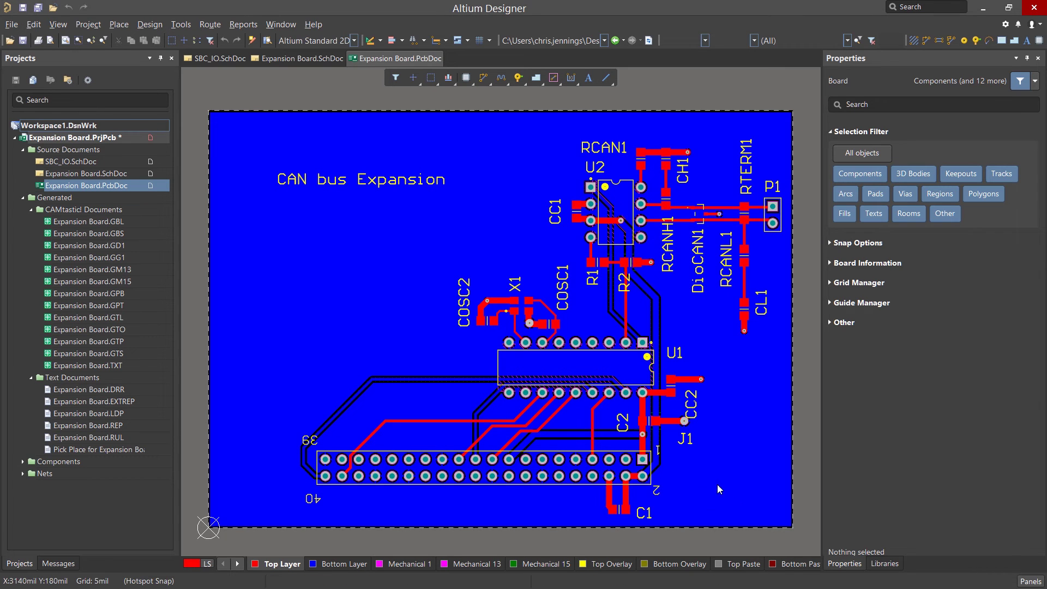
Step: Open the generated Pick Place for Expansion Board text file to examine the component placement data
left_click(71, 448)
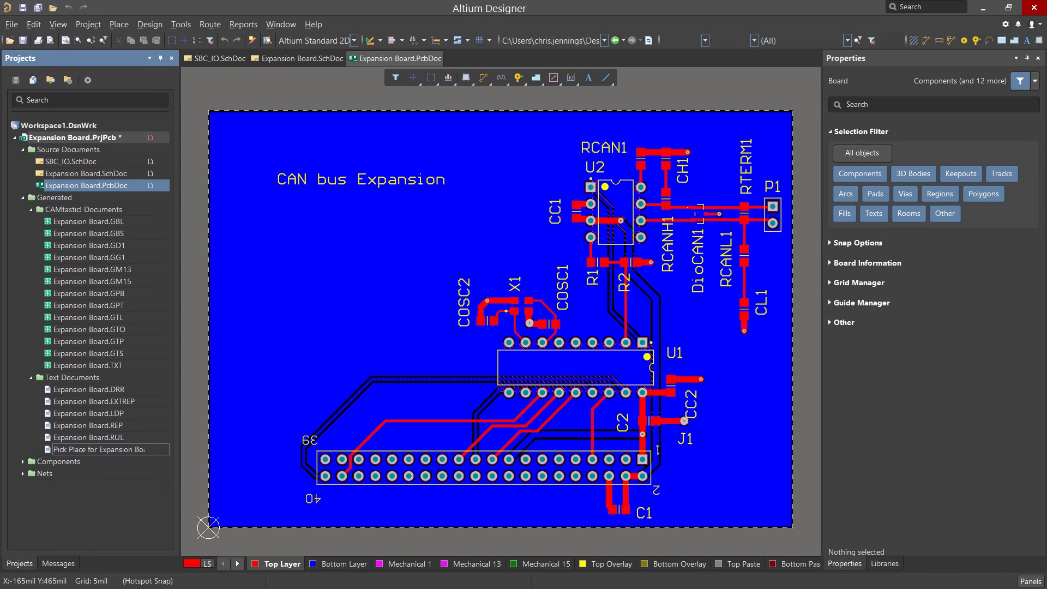
right_click(71, 448)
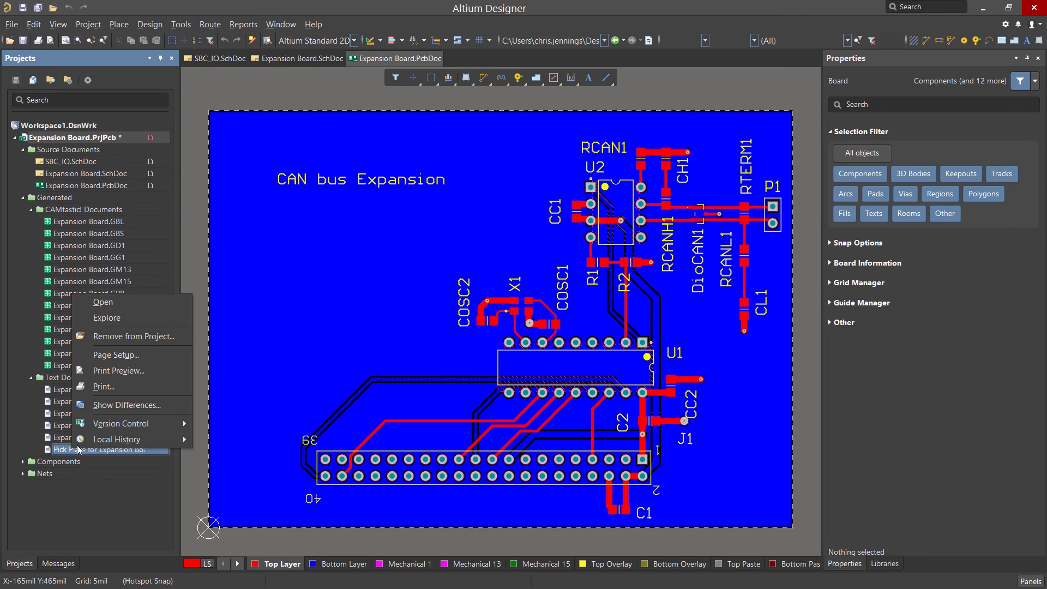
left_click(112, 303)
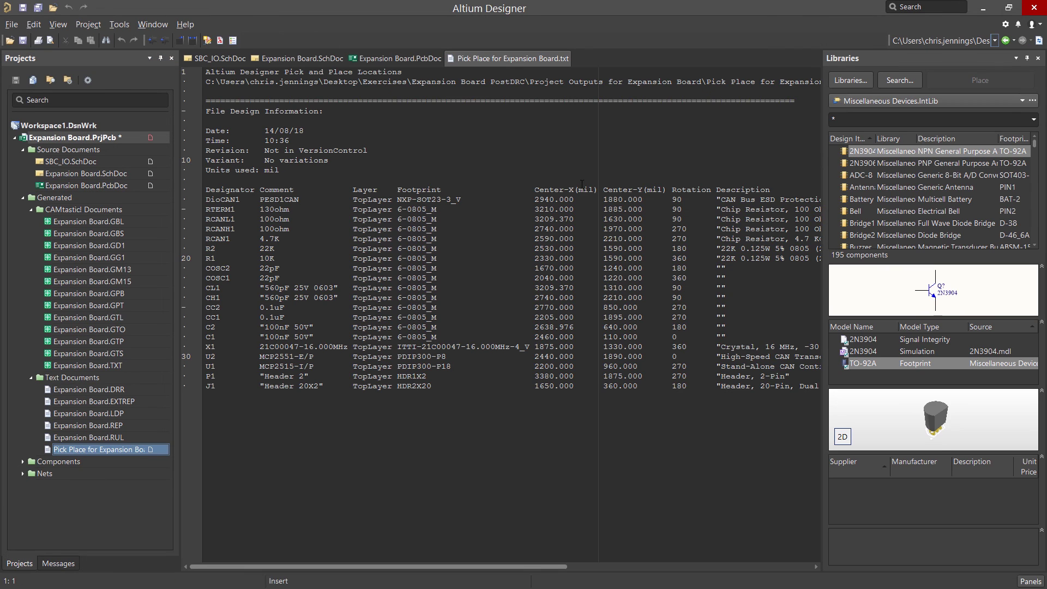